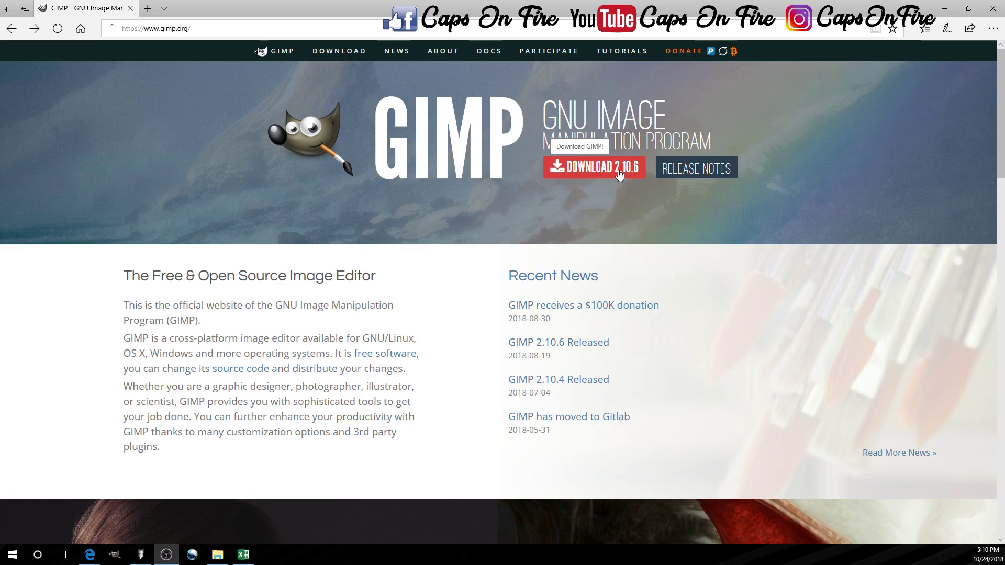
- Download the GIMP 2.10.6 Windows installer directly from gimp.org's Downloads page
{"action": "left_click", "coordinate": [604, 174]}
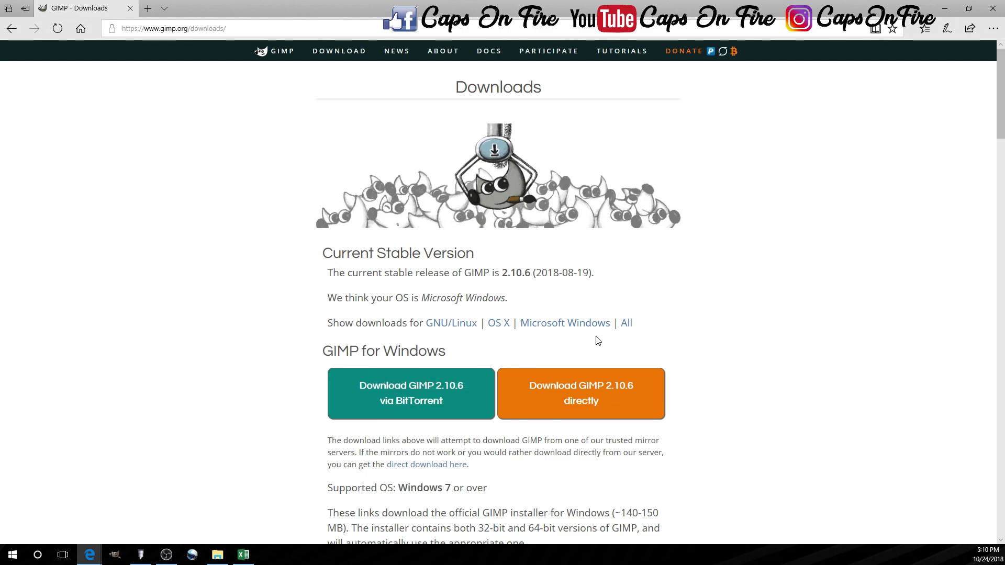
{"action": "left_click", "coordinate": [584, 396]}
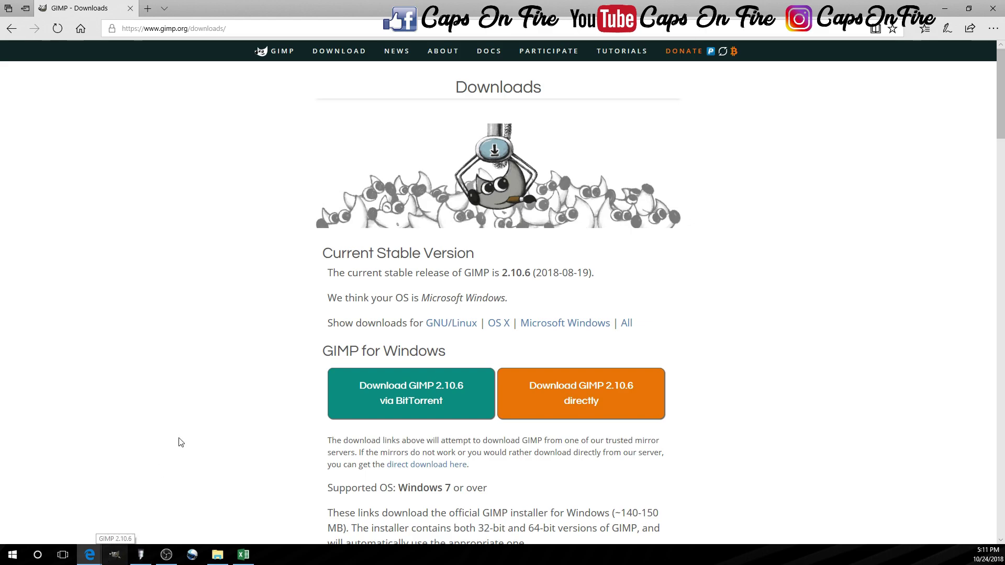
- Launch GIMP and keep Maximum new image size at 500 megabytes in Preferences
{"action": "left_click", "coordinate": [945, 8]}
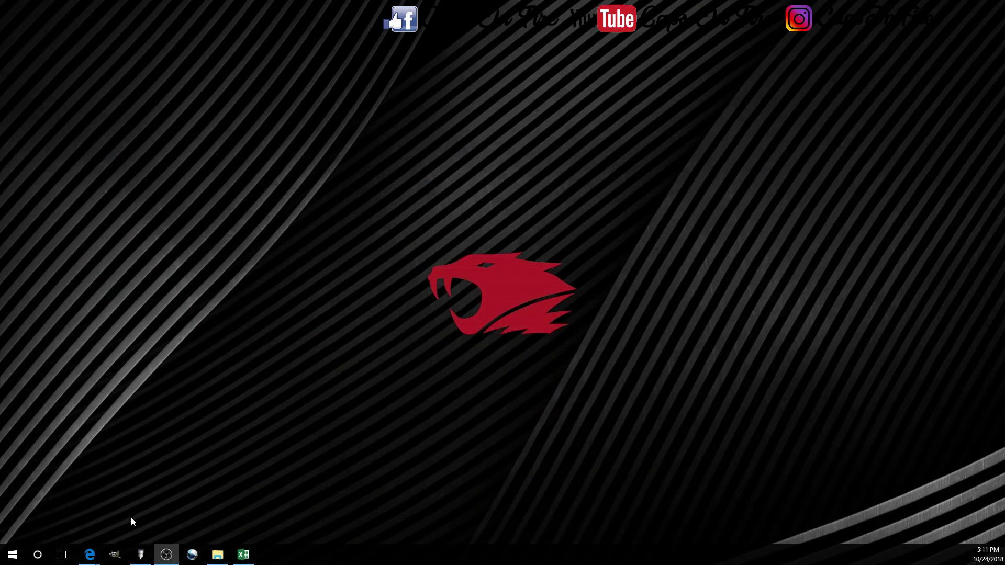
{"action": "left_click", "coordinate": [116, 556]}
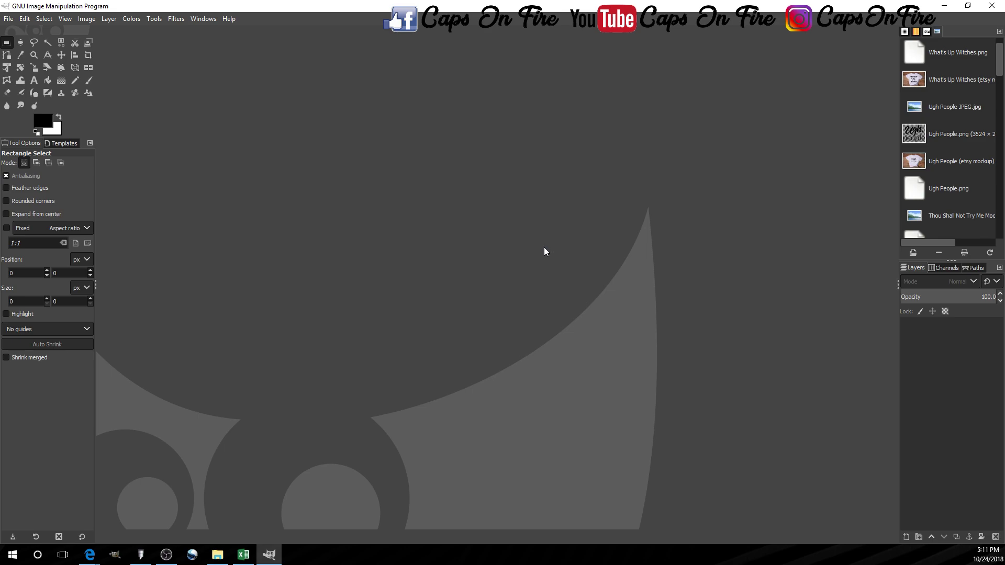
{"action": "left_click", "coordinate": [25, 19]}
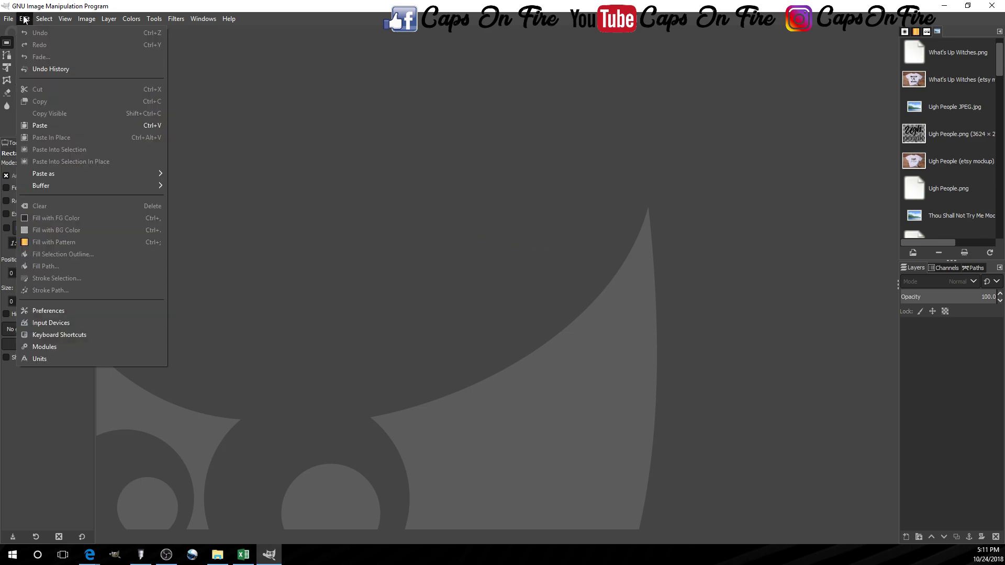
{"action": "left_click", "coordinate": [75, 308]}
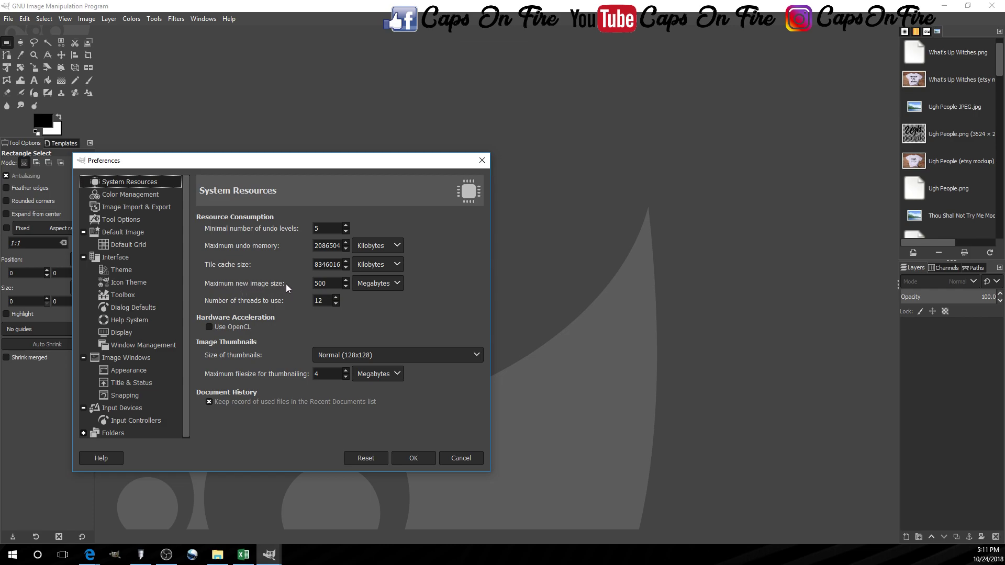
{"action": "left_click", "coordinate": [383, 288]}
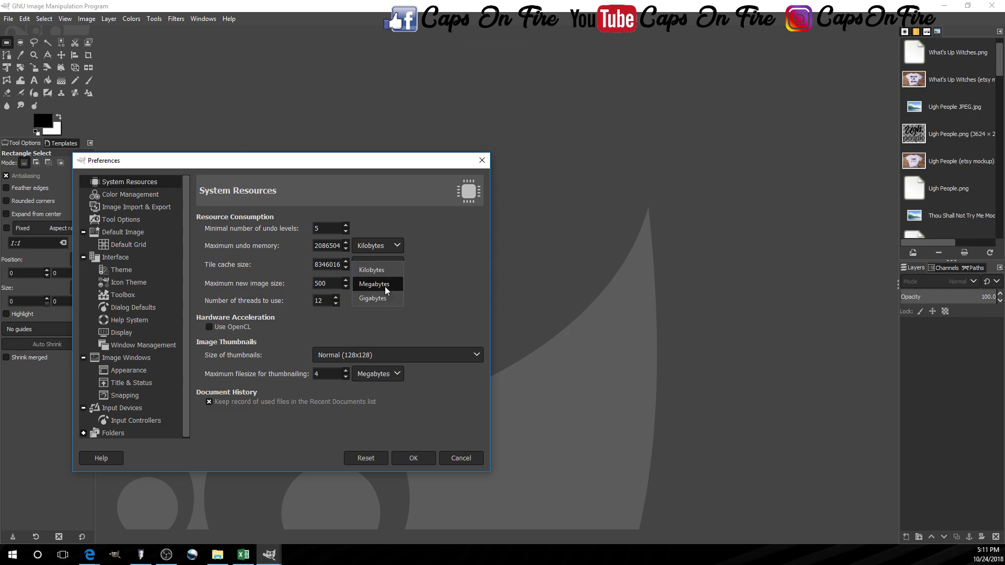
{"action": "left_click", "coordinate": [386, 289]}
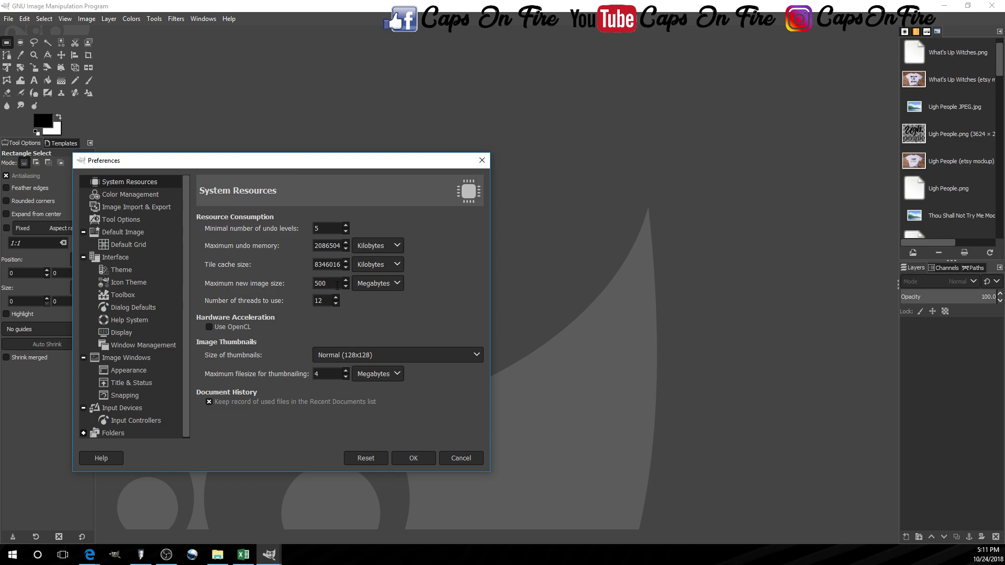
{"action": "left_click", "coordinate": [337, 284]}
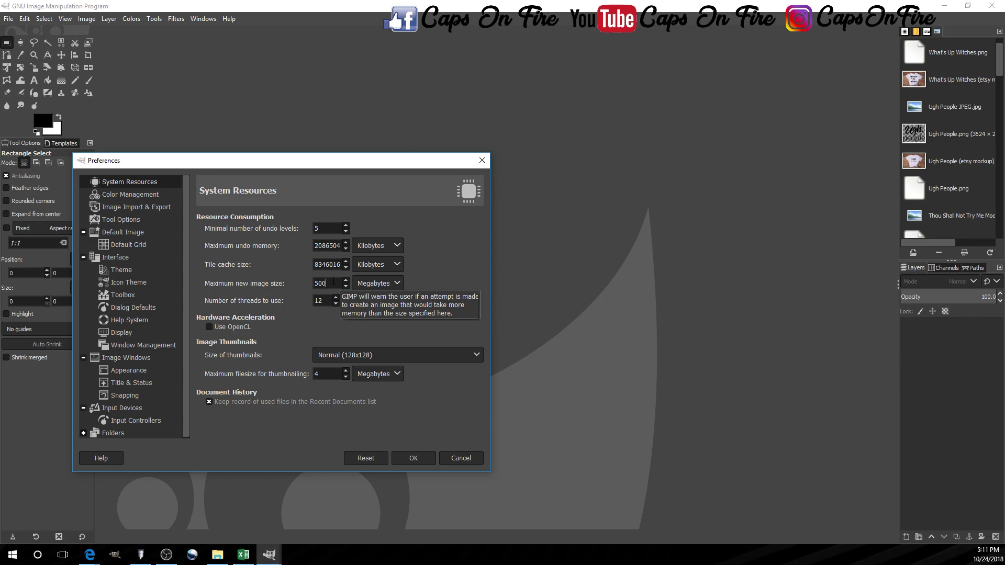
{"action": "left_click", "coordinate": [333, 282]}
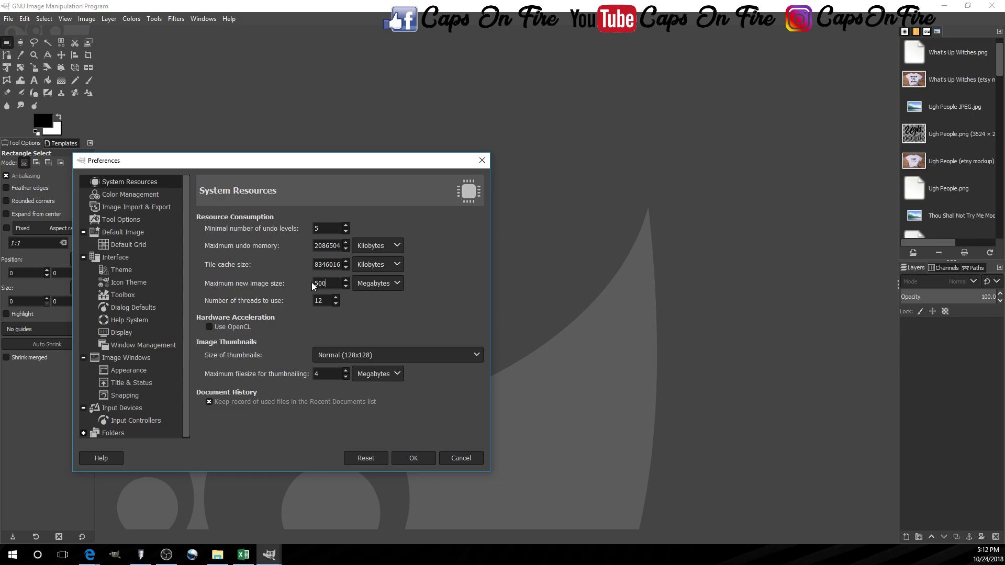
{"action": "left_click", "coordinate": [413, 458]}
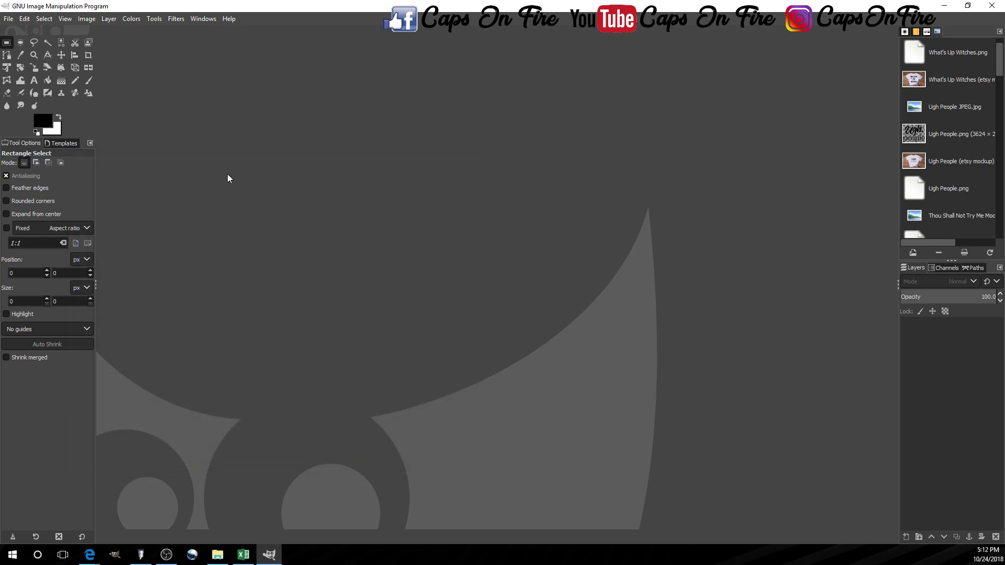
- Create a new template in the Templates list named 'Super B Tutorial'
{"action": "left_click", "coordinate": [64, 144]}
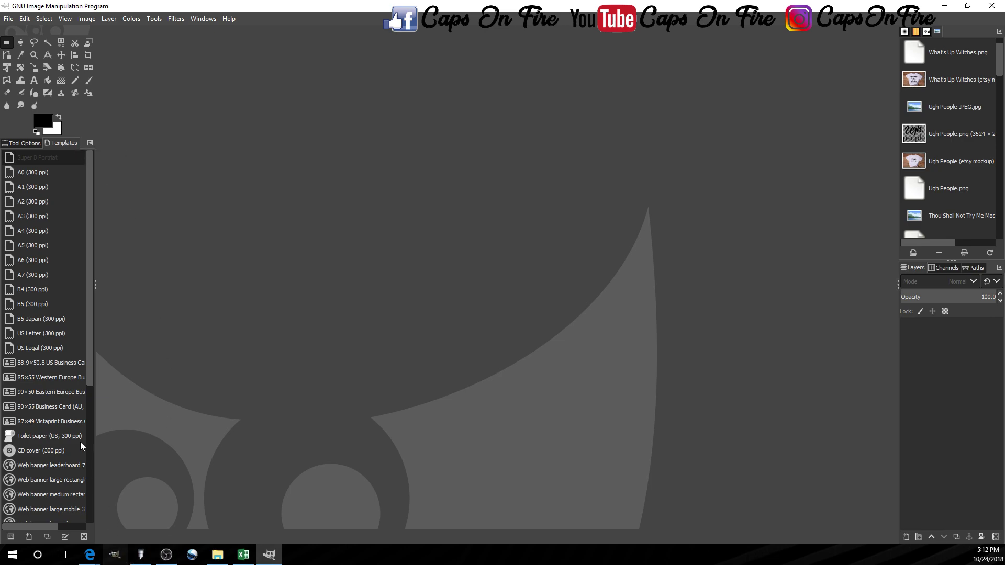
{"action": "left_click", "coordinate": [29, 537]}
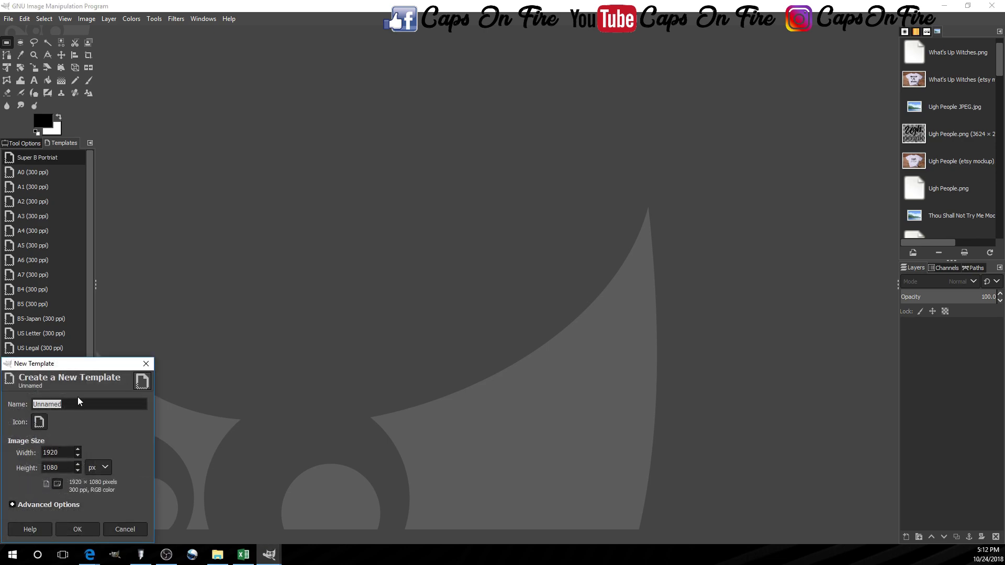
{"action": "type", "text": "Super B Tutorial"}
{"action": "left_click", "coordinate": [37, 423]}
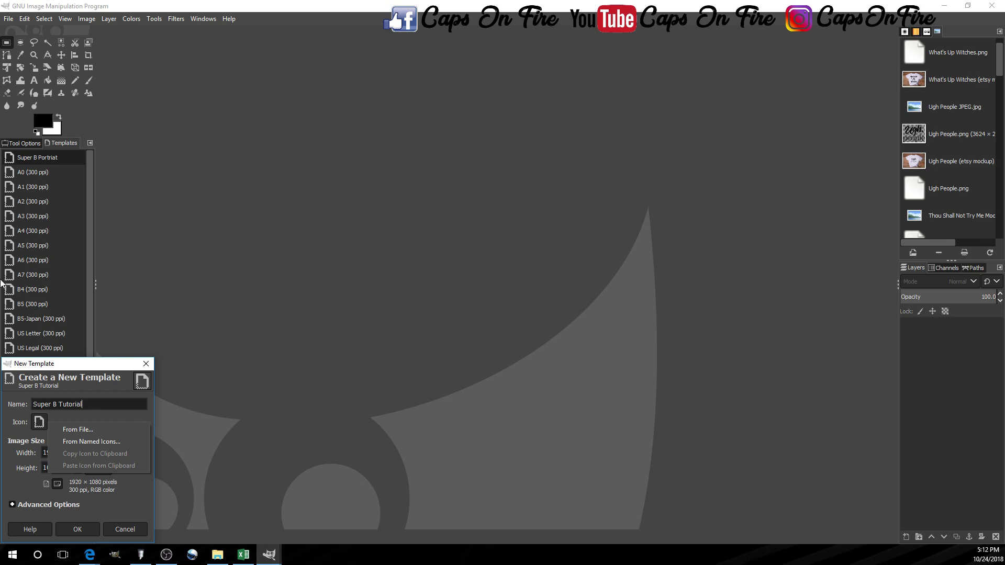
{"action": "left_click", "coordinate": [38, 426]}
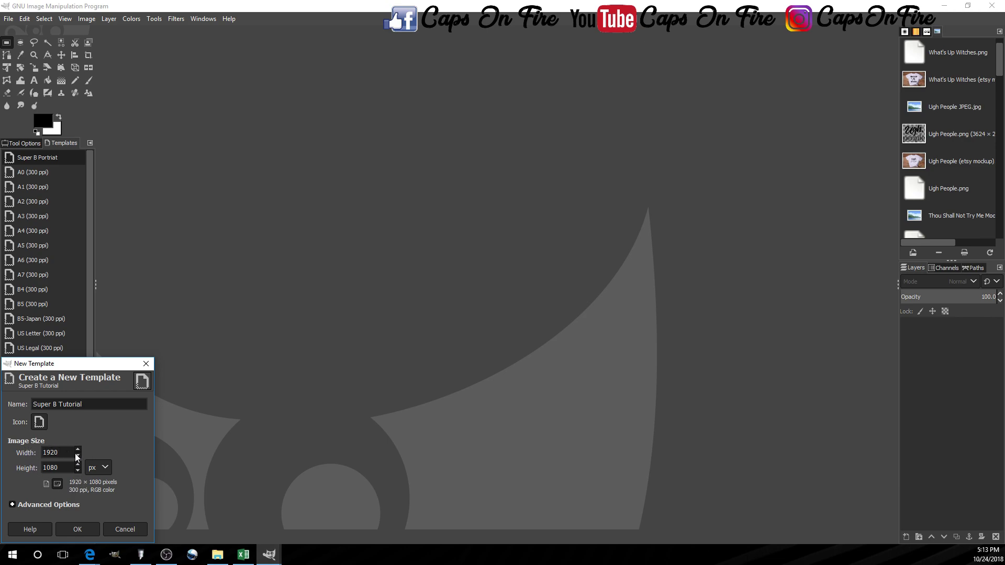
- Set the template size to 13 × 19 inches, giving 3900 × 5700 pixels at 300 ppi
{"action": "left_click", "coordinate": [97, 468]}
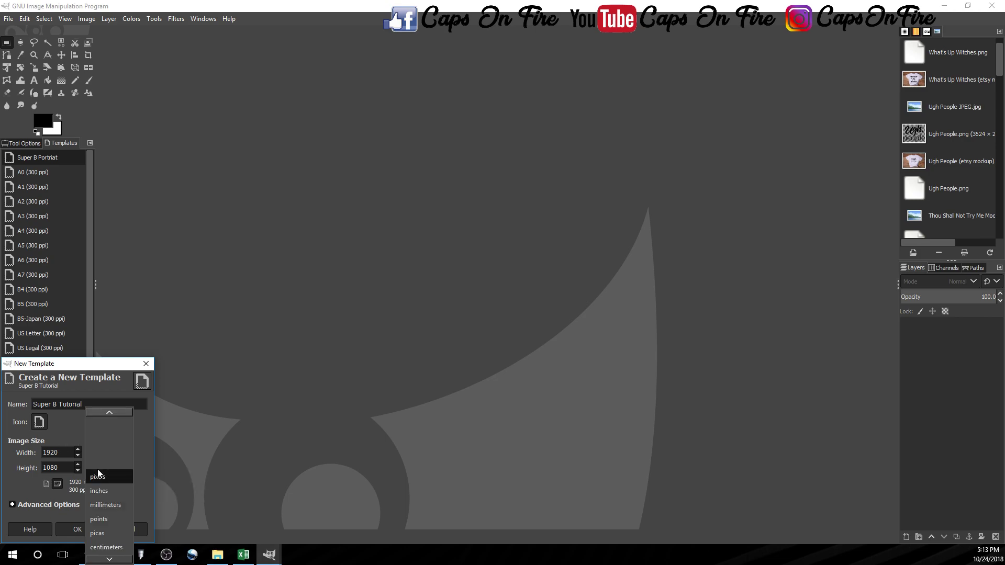
{"action": "left_click", "coordinate": [102, 489]}
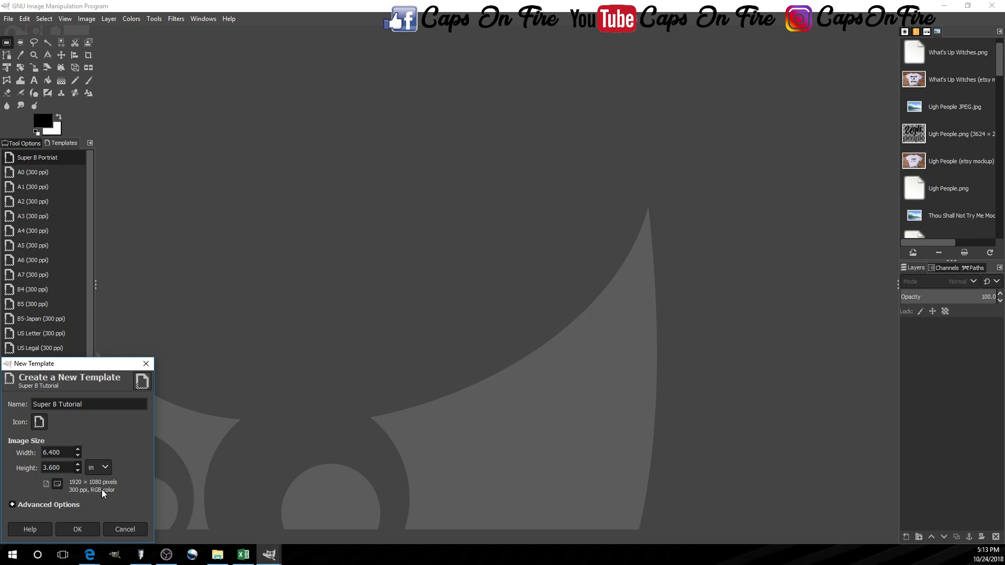
{"action": "double_click", "coordinate": [51, 452]}
{"action": "type", "text": "13"}
{"action": "key", "text": "Tab"}
{"action": "double_click", "coordinate": [58, 466]}
{"action": "type", "text": "19"}
{"action": "key", "text": "Tab"}
{"action": "left_click_drag", "start_coordinate": [79, 366], "coordinate": [460, 190]}
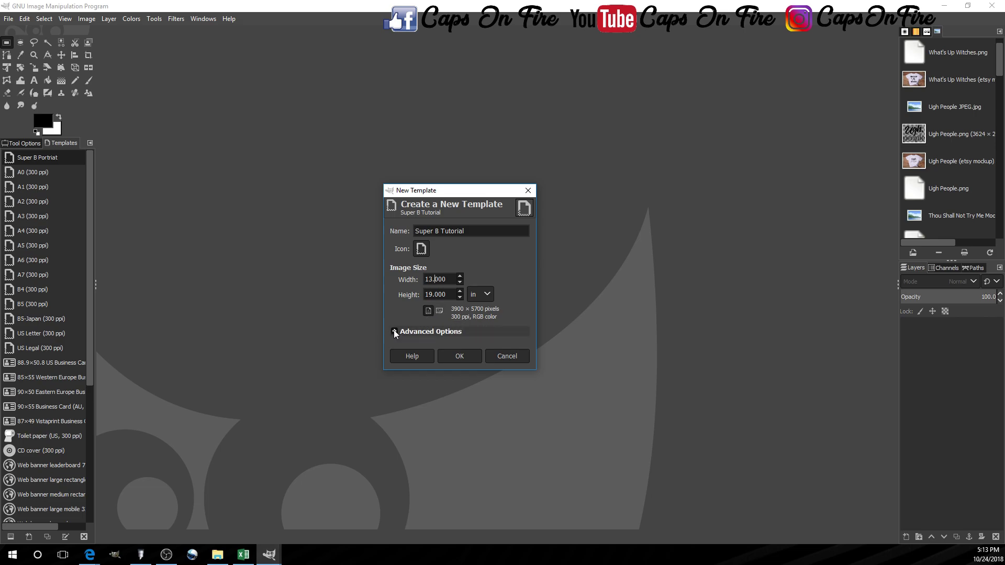
- Set the template's advanced Fill with option to Transparency
{"action": "left_click", "coordinate": [409, 332]}
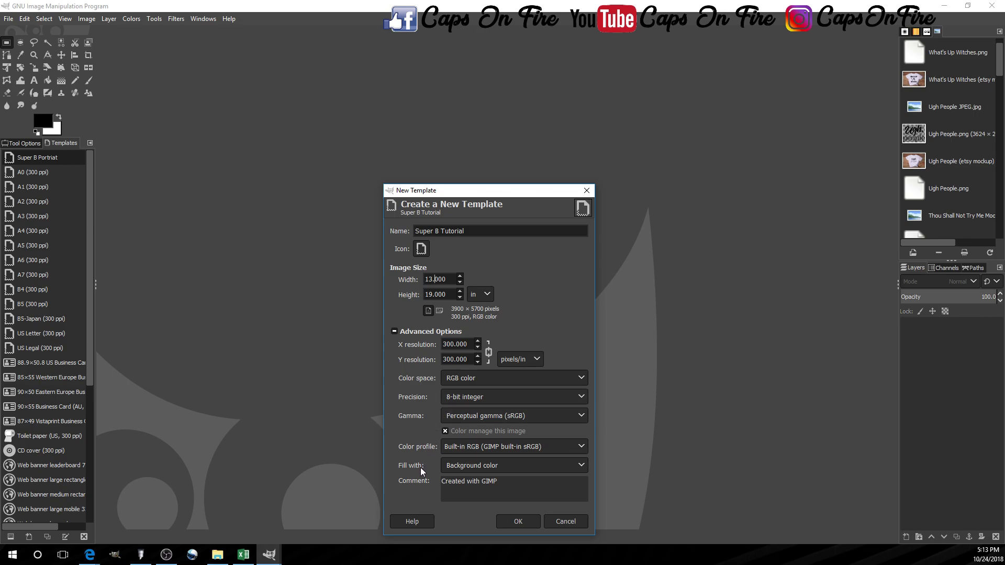
{"action": "left_click", "coordinate": [473, 467]}
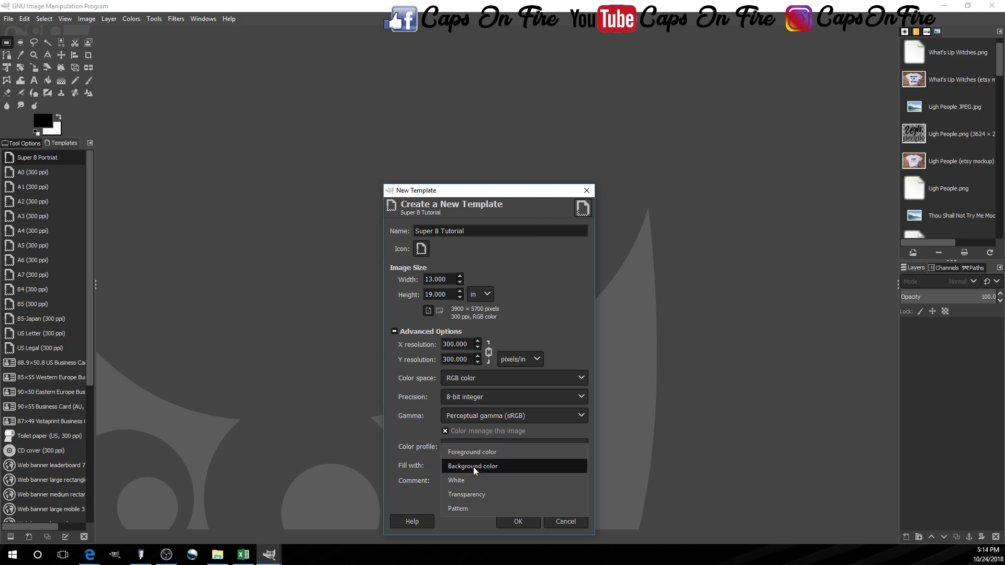
{"action": "left_click", "coordinate": [479, 495]}
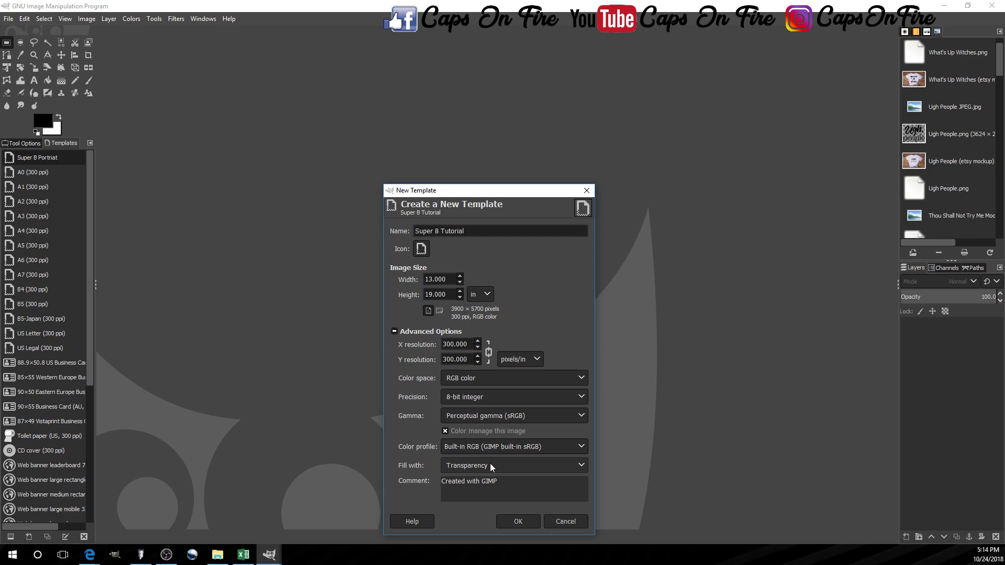
- Replace the GIMP wording in the template comment with the author's name and save the template
{"action": "left_click", "coordinate": [521, 485]}
{"action": "left_click_drag", "start_coordinate": [497, 482], "coordinate": [468, 482]}
{"action": "type", "text": "Angelo"}
{"action": "left_click", "coordinate": [510, 523]}
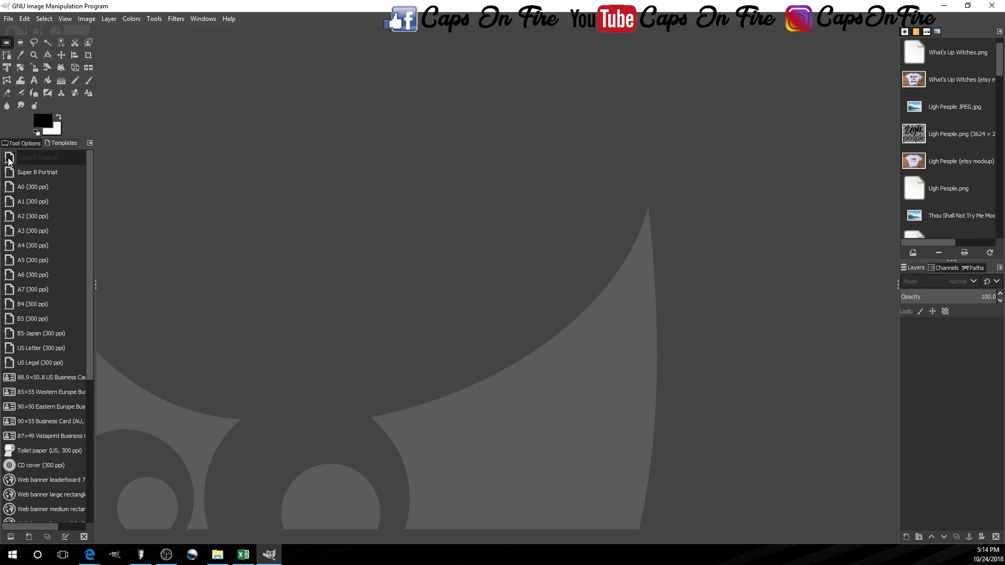
{"action": "left_click_drag", "start_coordinate": [31, 155], "coordinate": [47, 159]}
{"action": "left_click_drag", "start_coordinate": [63, 394], "coordinate": [11, 540]}
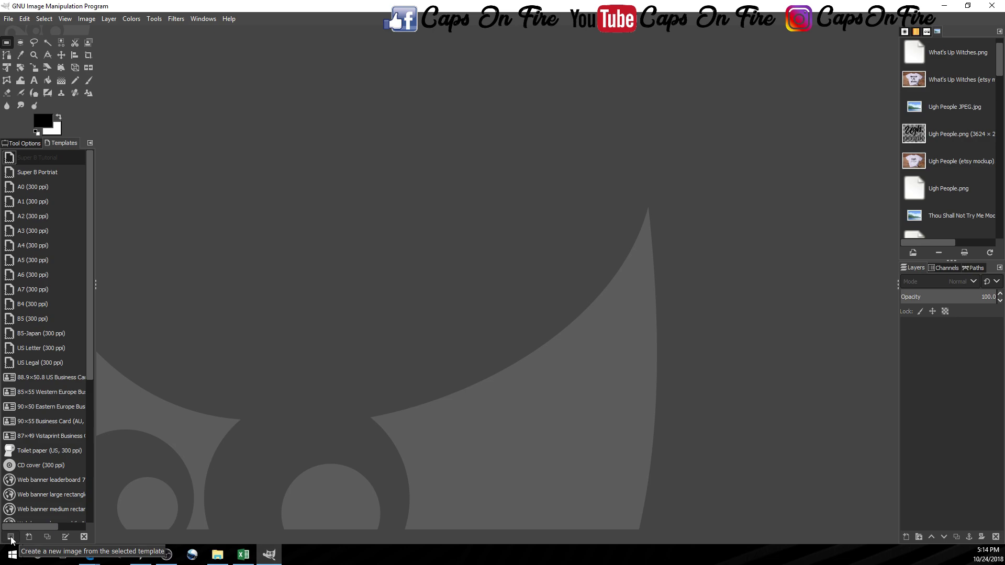
- Open a new untitled 3900 × 5700 transparent canvas from the Super B Tutorial template
{"action": "left_click", "coordinate": [11, 539]}
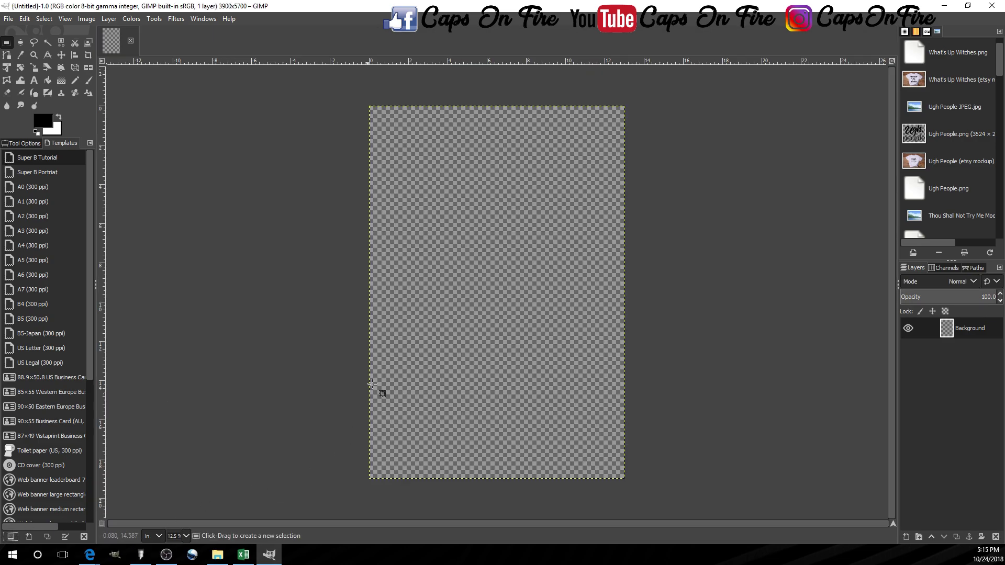